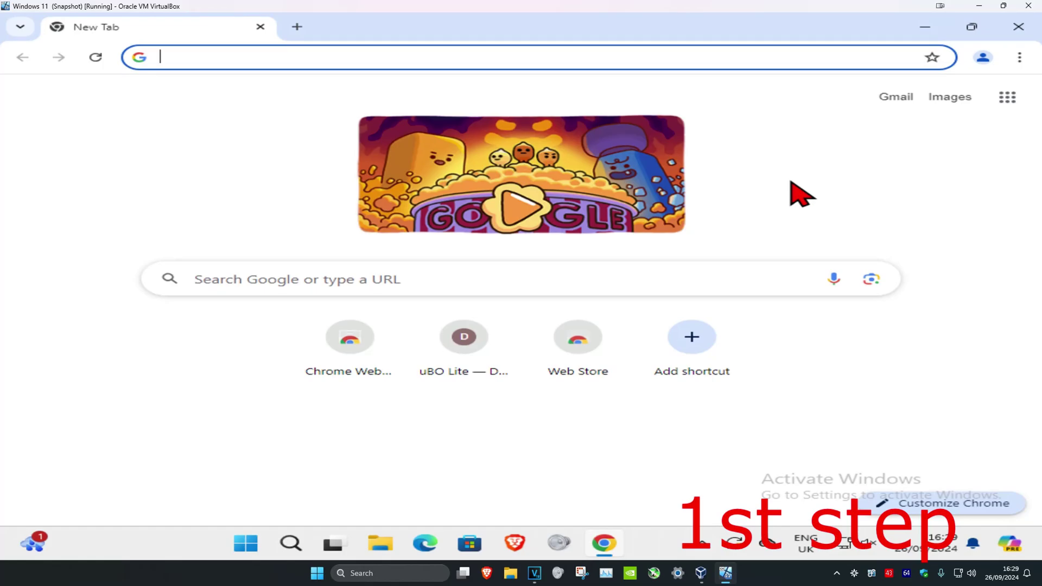
Step: Go to the Chrome Web Store from the Chrome menu's Extensions entry
click(1021, 57)
mouse_move(771, 306)
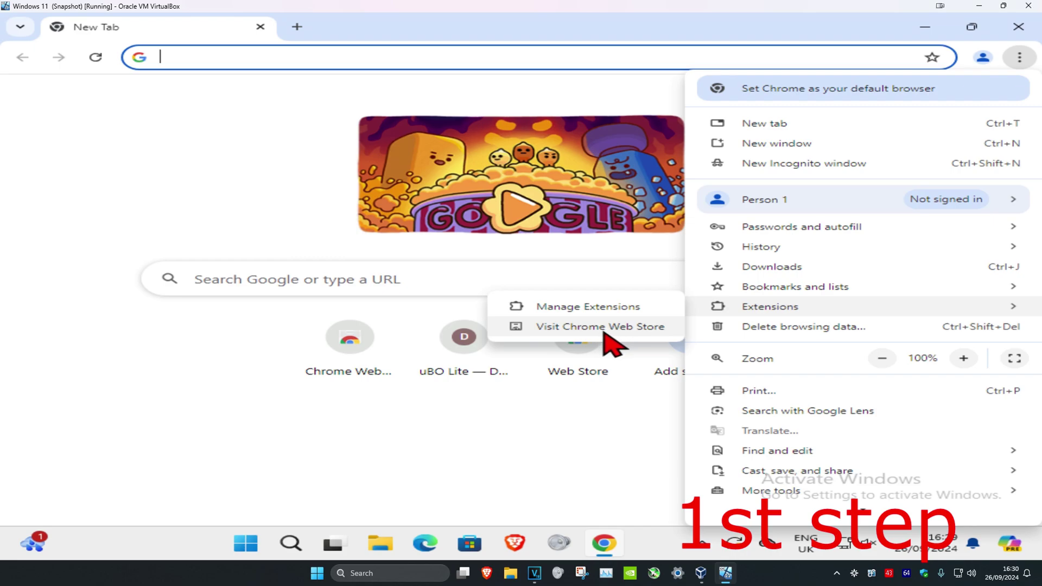
click(600, 327)
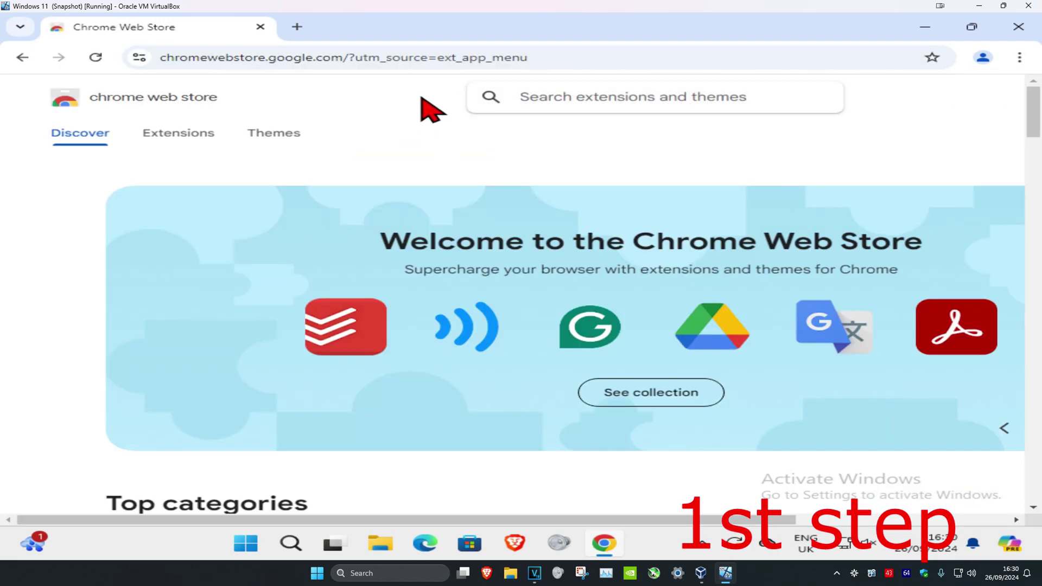
text(adblocker)
Step: Search the store for 'adblocker', then 'ublock origin', and open the uBlock Origin page
key(Return)
scroll(926, 334, down, 3)
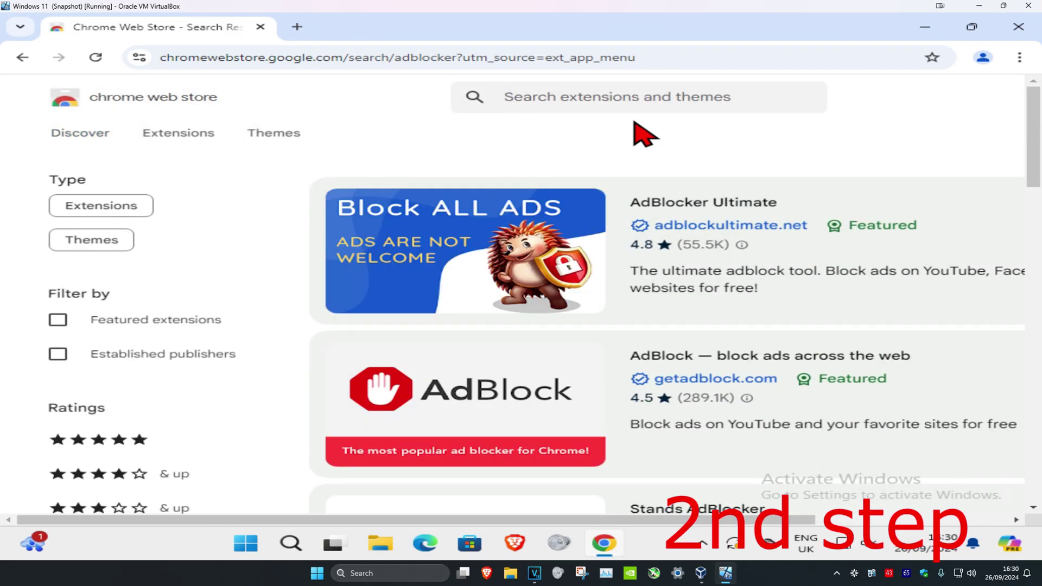
click(642, 96)
text(ublock origin)
click(647, 175)
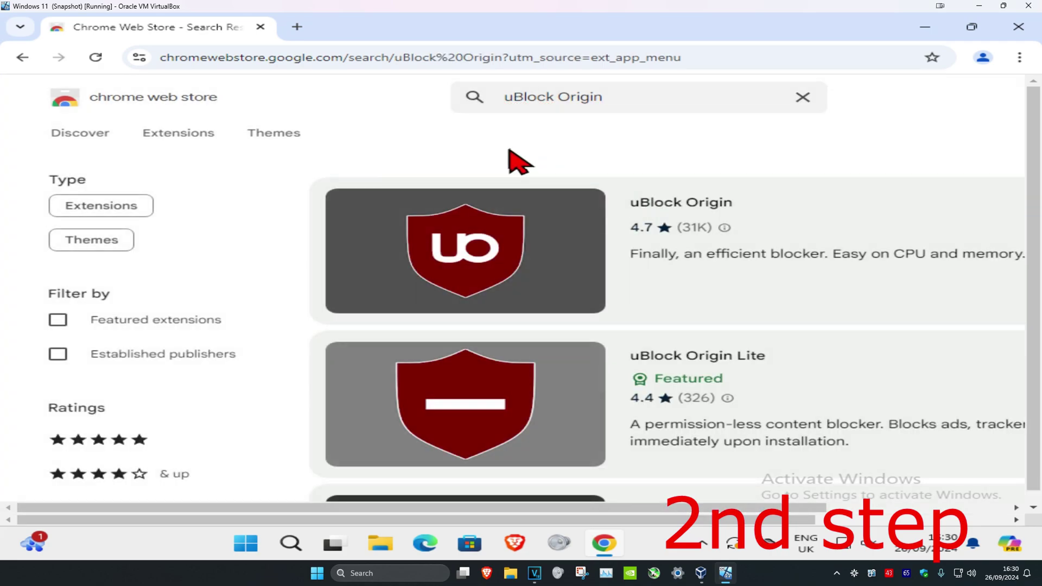
click(513, 221)
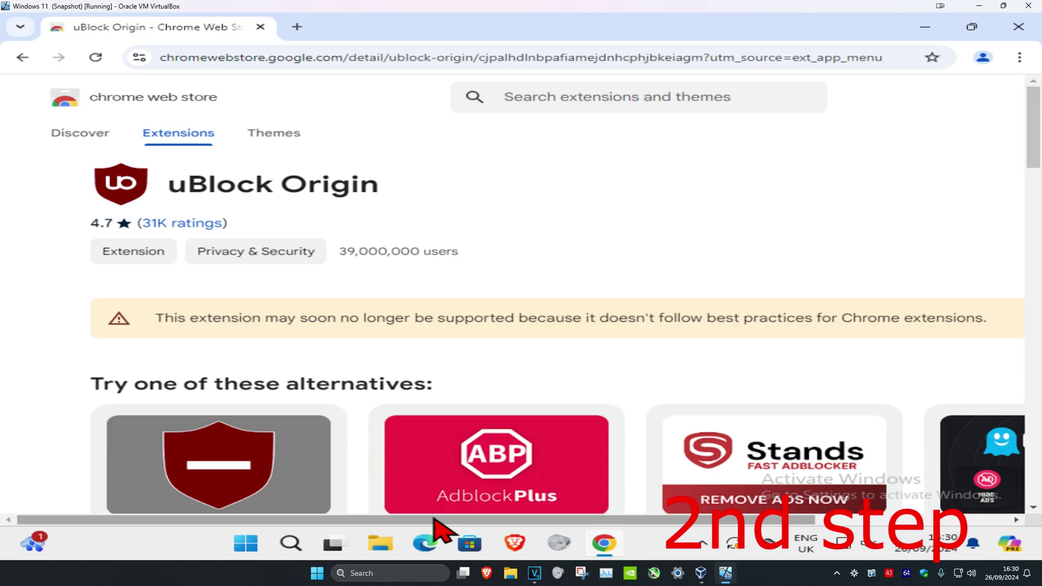
drag(451, 521, 692, 521)
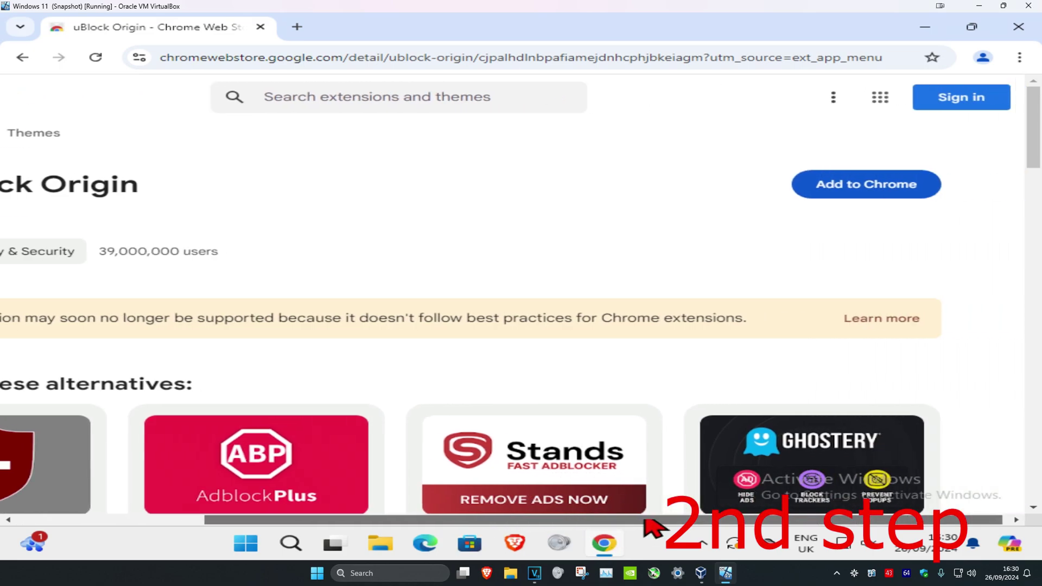
Step: Add uBlock Origin to Chrome and confirm with Add extension
click(833, 188)
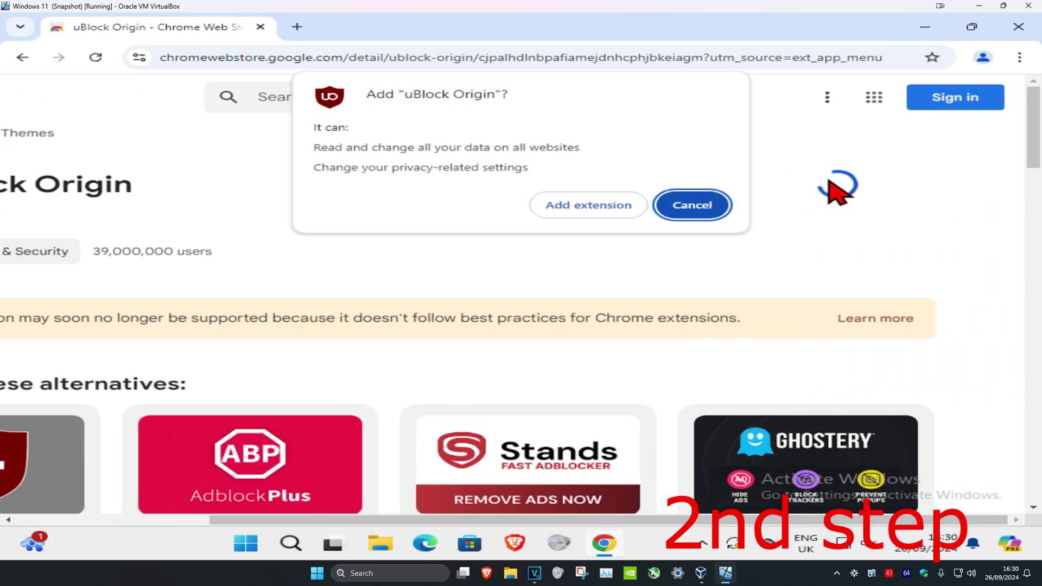
click(588, 204)
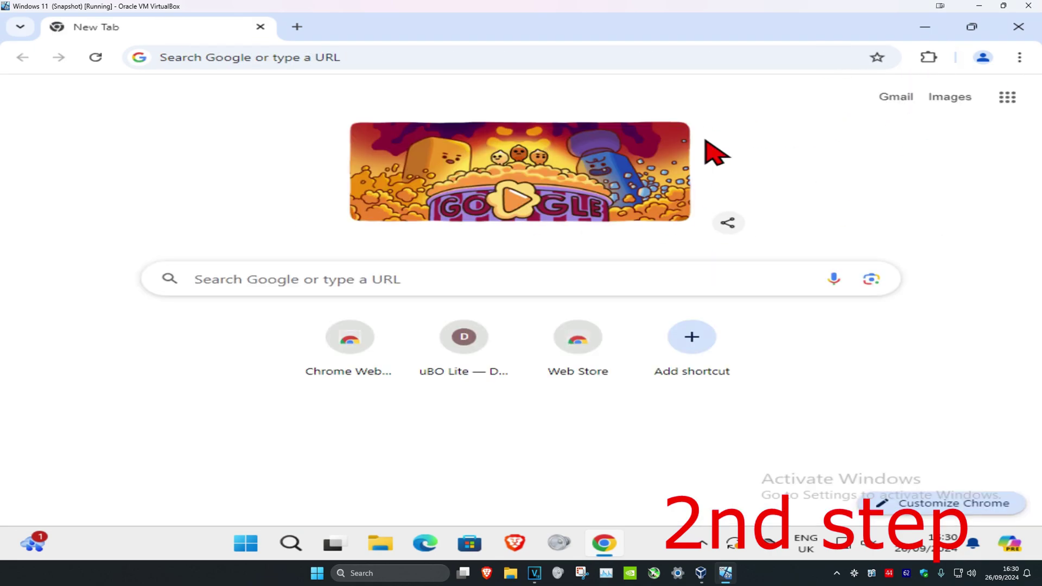
Step: Pin uBlock Origin to the toolbar and test its power button off and on
click(928, 57)
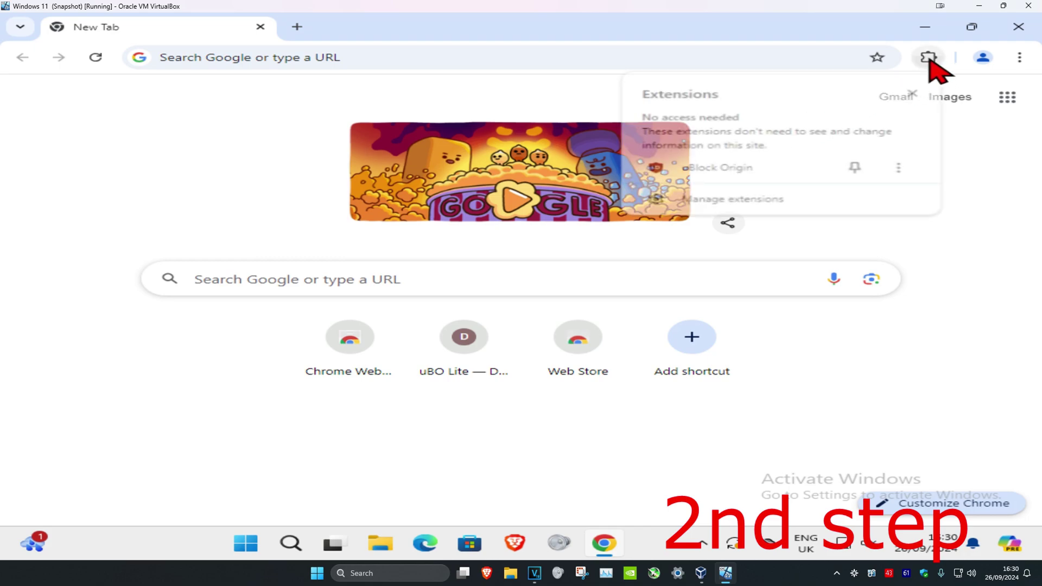
click(857, 168)
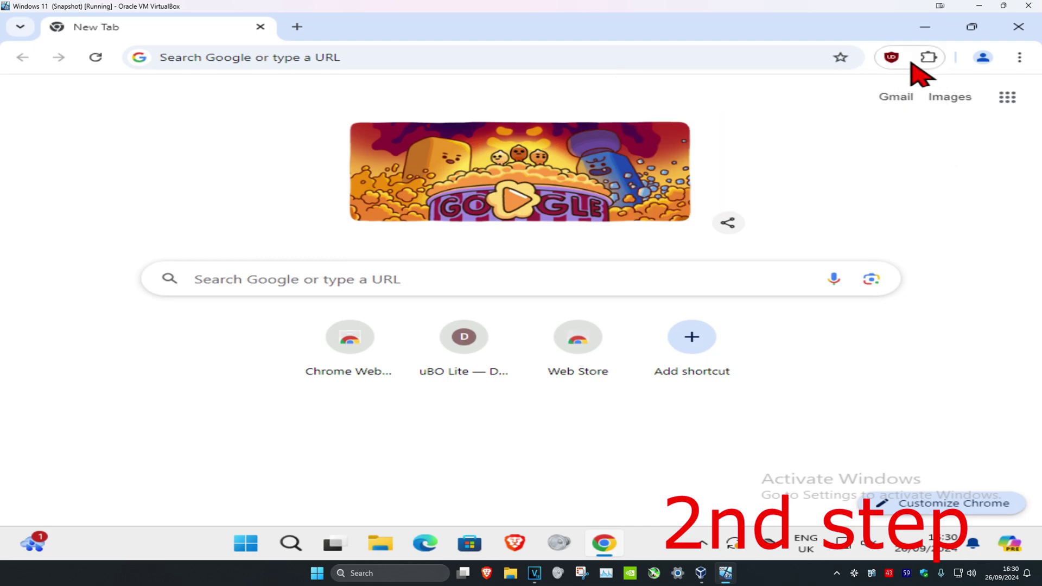
click(891, 58)
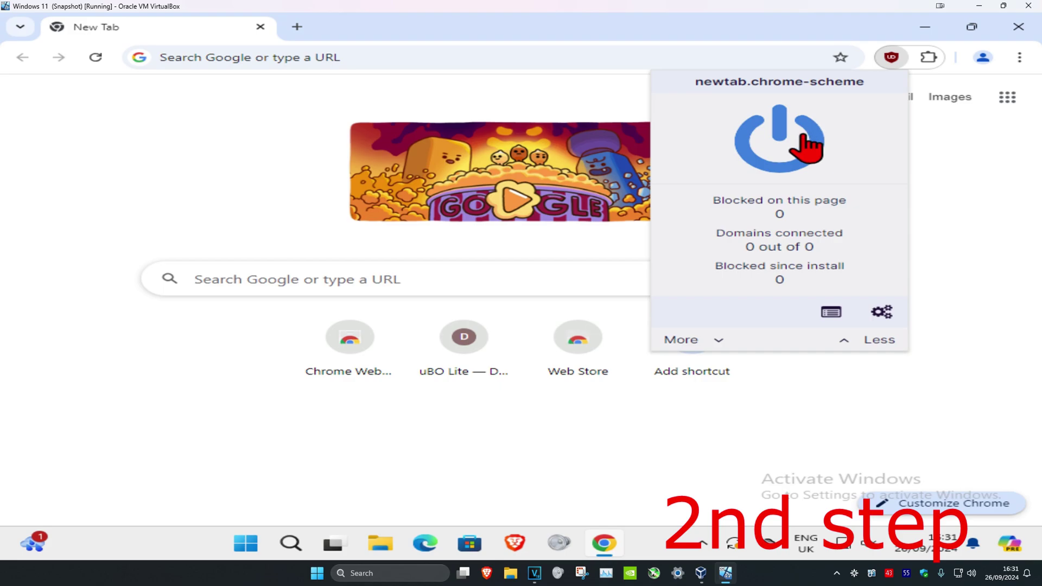
click(766, 147)
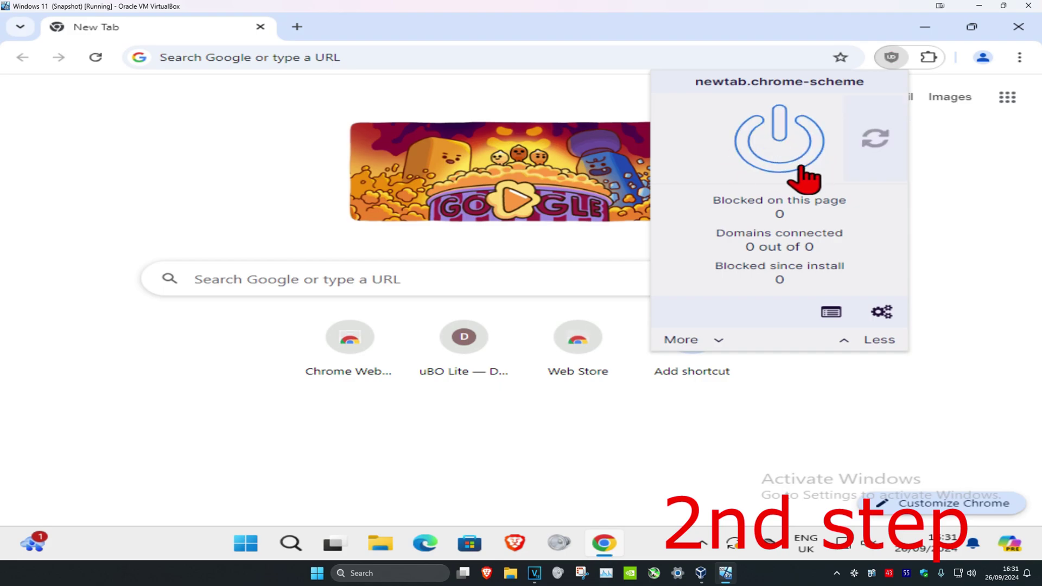
click(776, 155)
click(910, 111)
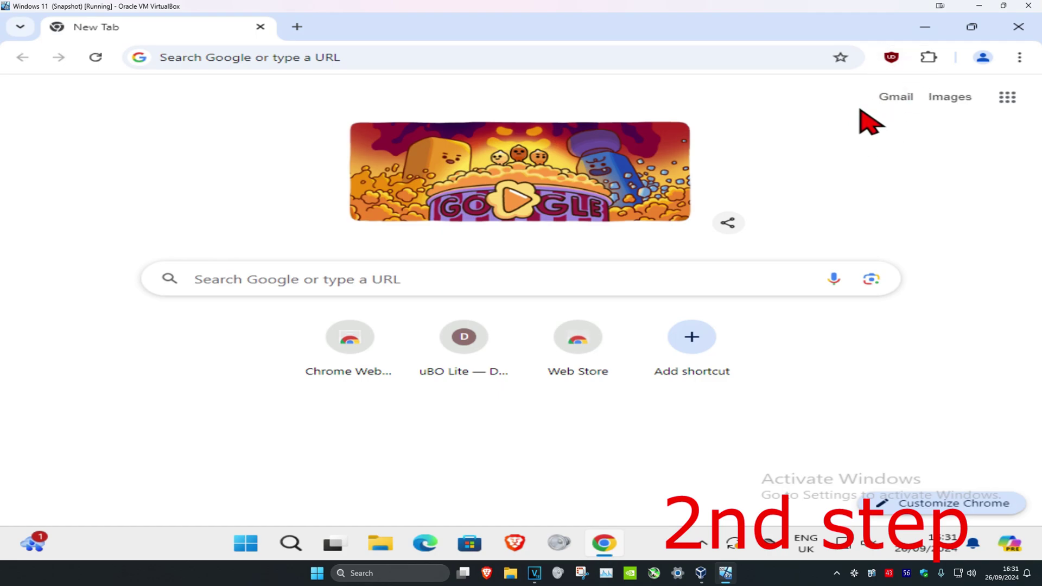
Step: Open uBlock Origin's Details page from Chrome's Manage Extensions page
click(1019, 57)
mouse_move(770, 306)
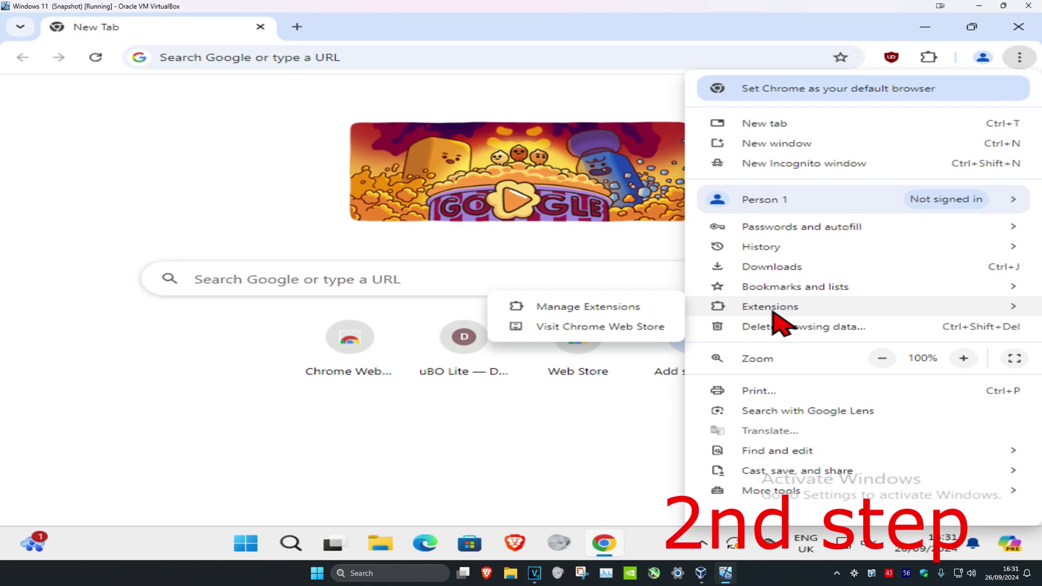
click(640, 310)
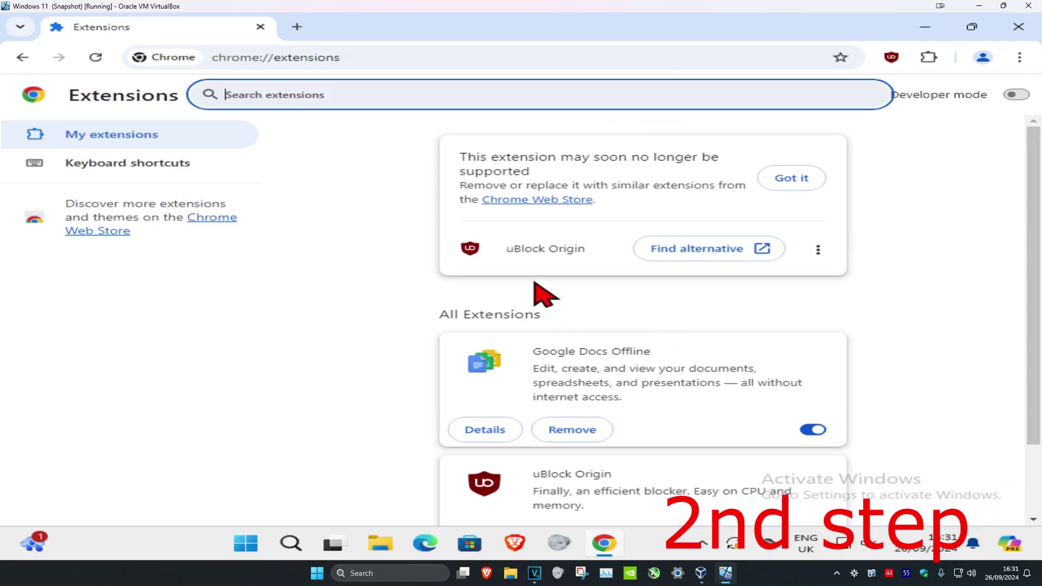
scroll(430, 222, down, 2)
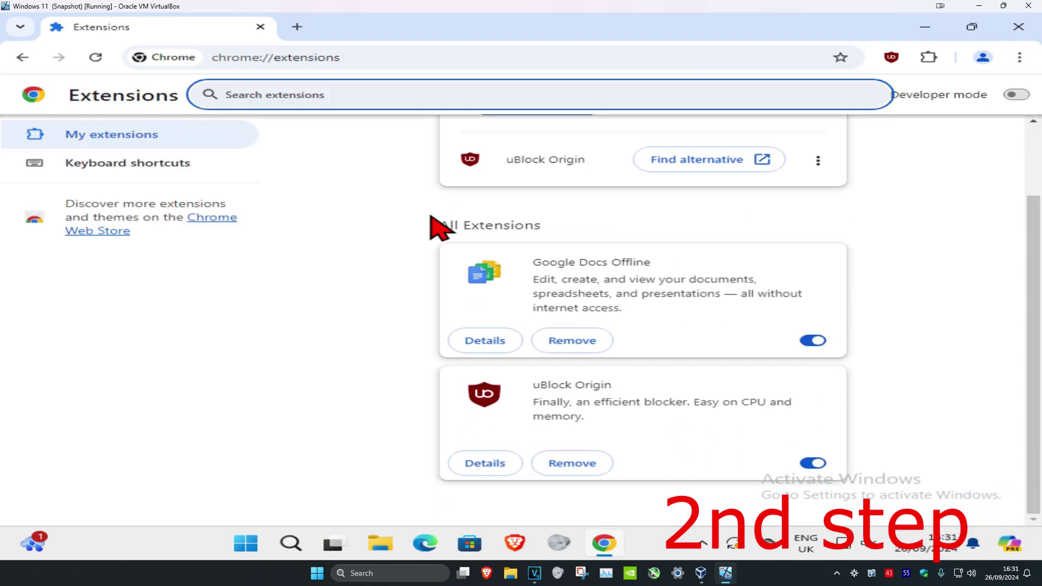
click(494, 463)
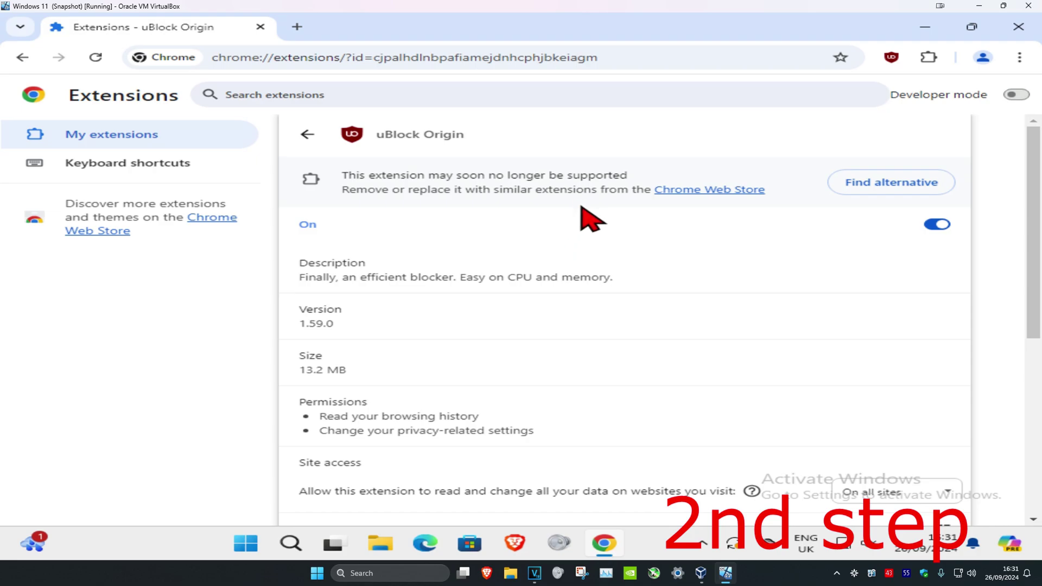
scroll(591, 236, down, 3)
scroll(591, 245, down, 1)
scroll(582, 257, down, 1)
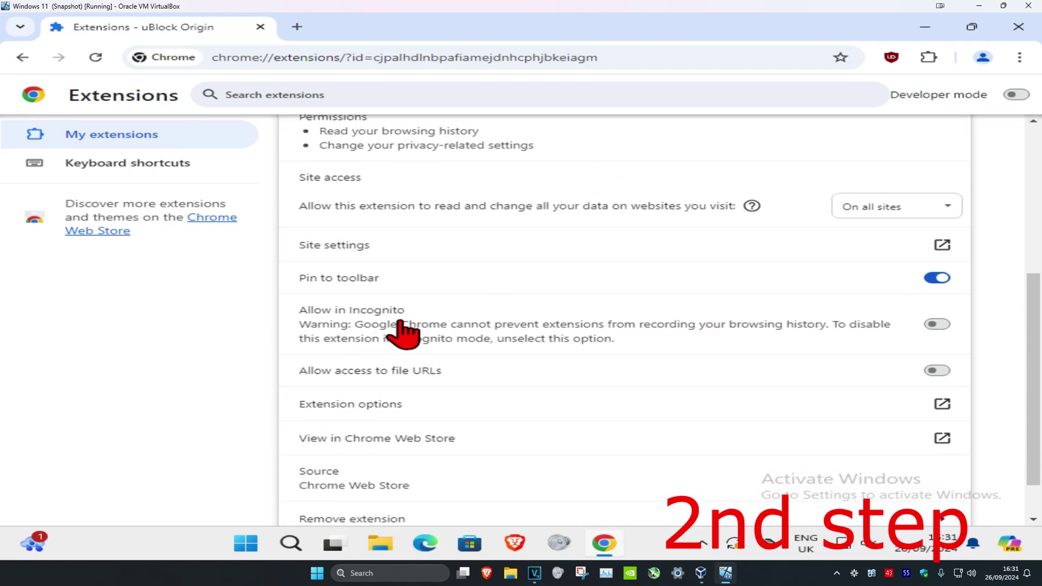
Step: Turn on Allow in Incognito for uBlock Origin, then turn its On toggle off
click(937, 324)
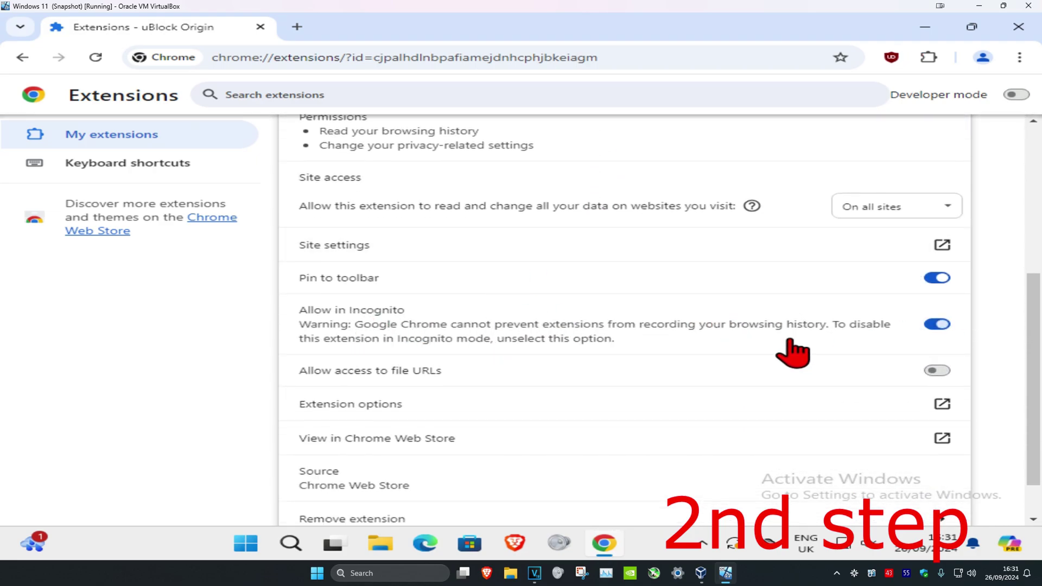
scroll(636, 342, down, 1)
scroll(570, 342, down, 1)
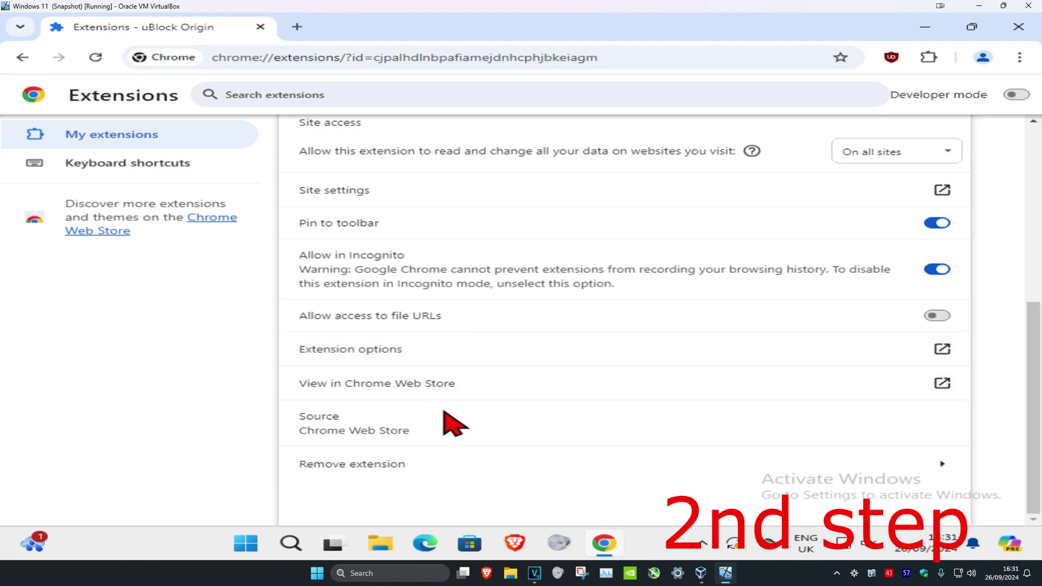
scroll(432, 366, up, 1)
scroll(440, 309, up, 4)
scroll(440, 310, down, 3)
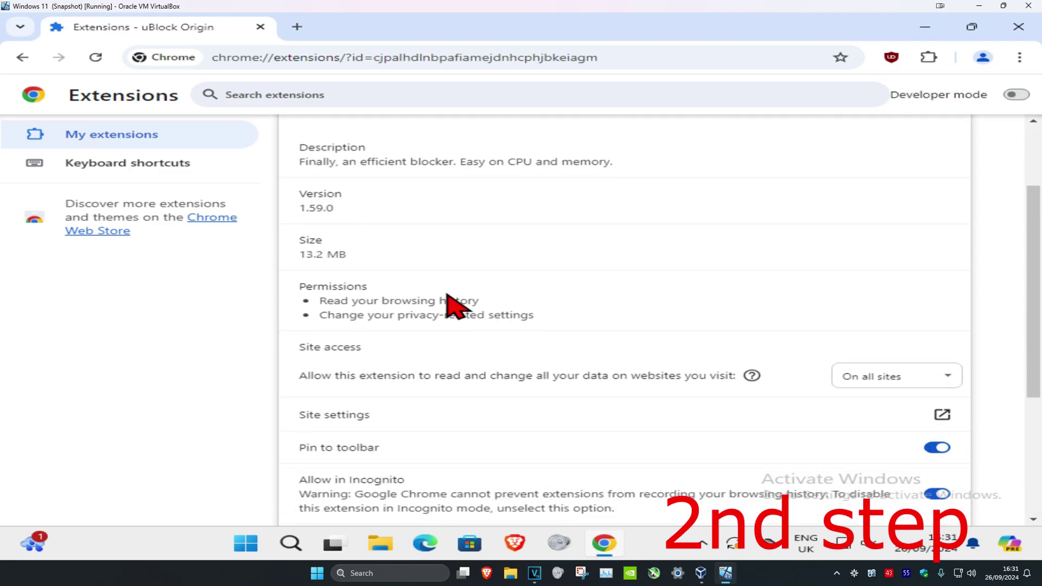
scroll(440, 326, down, 3)
scroll(456, 399, up, 3)
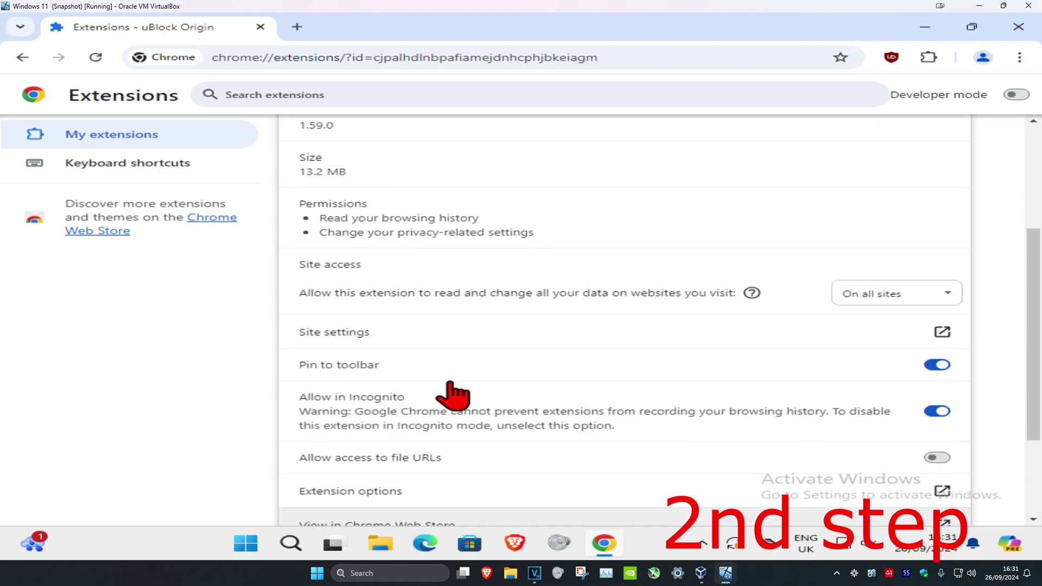
scroll(457, 391, up, 3)
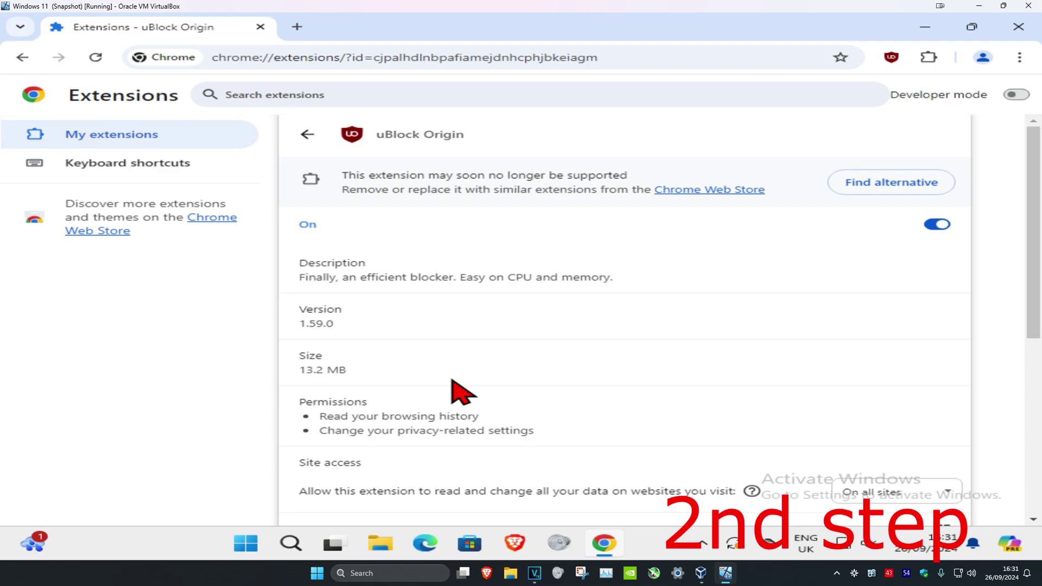
click(937, 225)
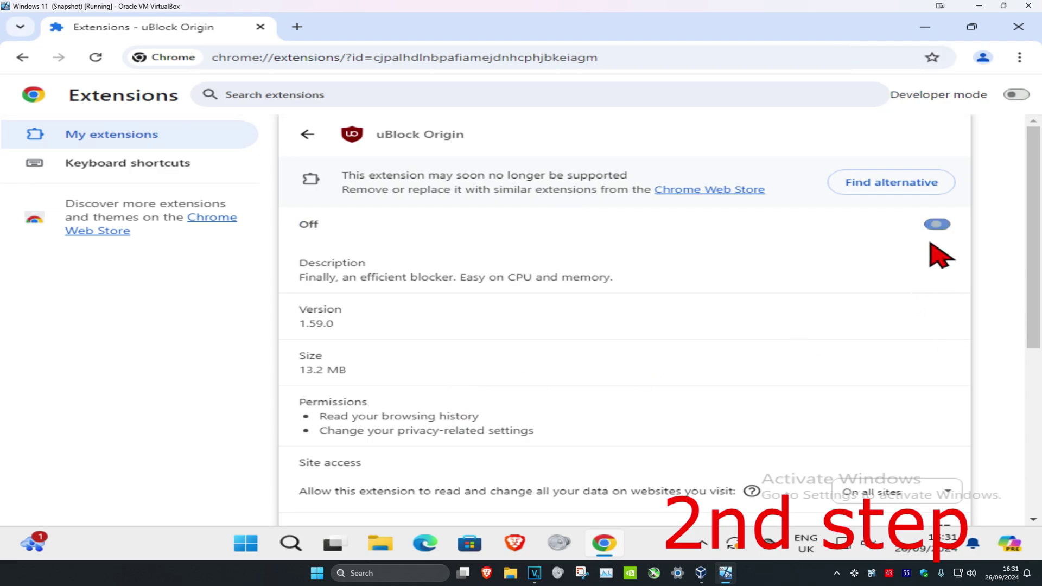